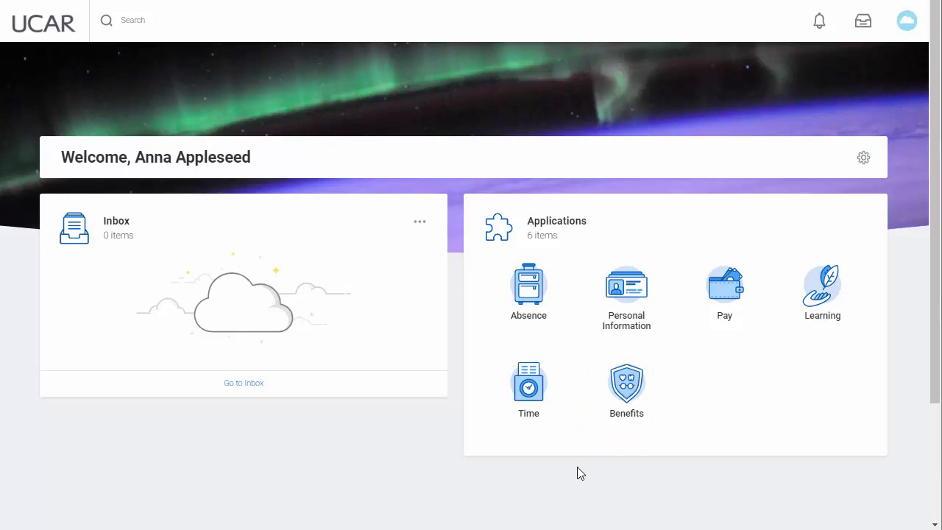
Start a benefits change and set the benefit event type to Marriage / Domestic Partnership
click(634, 387)
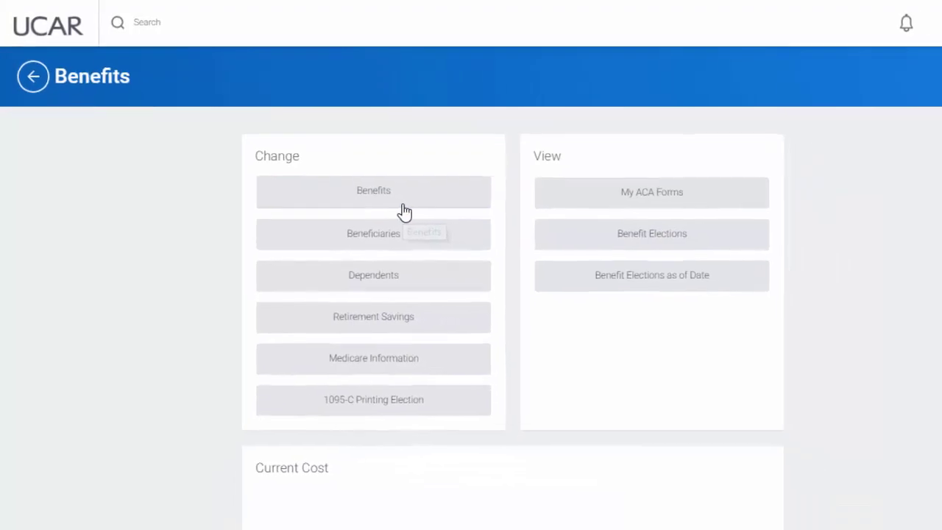
click(447, 224)
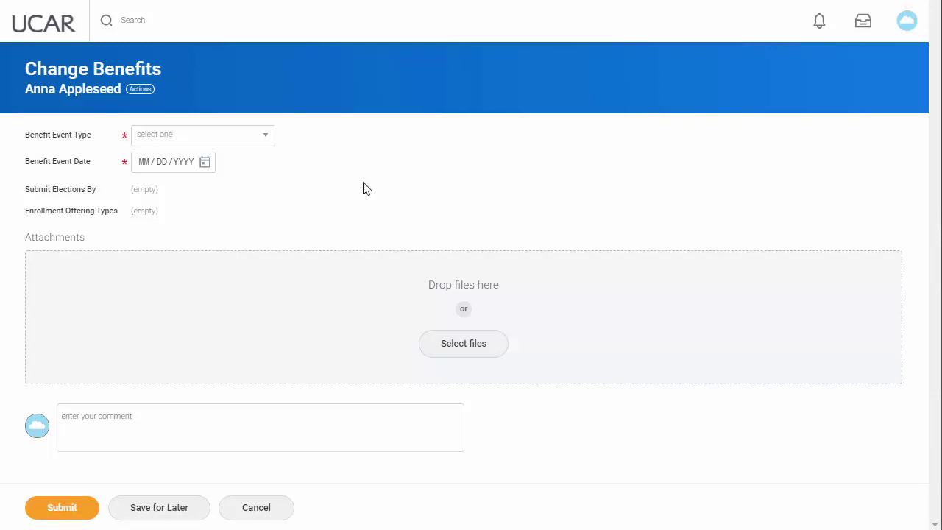
click(265, 137)
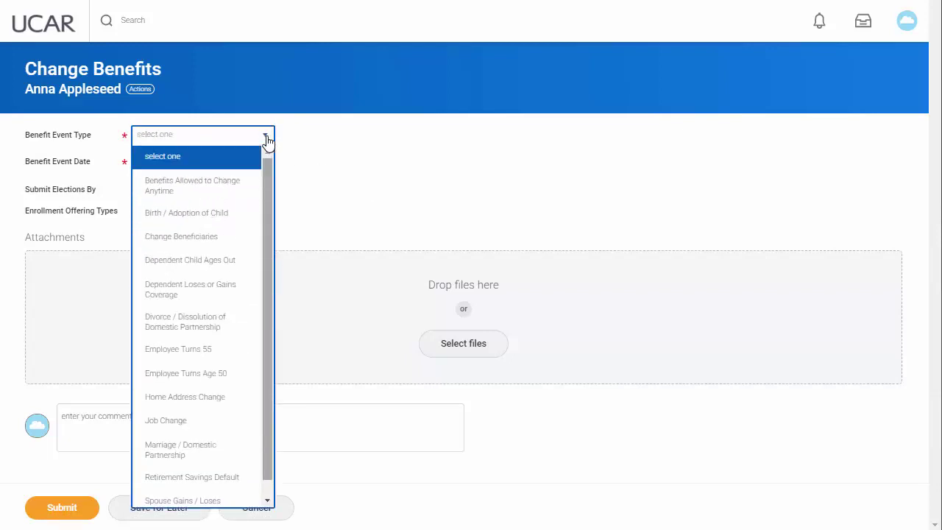
drag(267, 182, 266, 204)
click(197, 438)
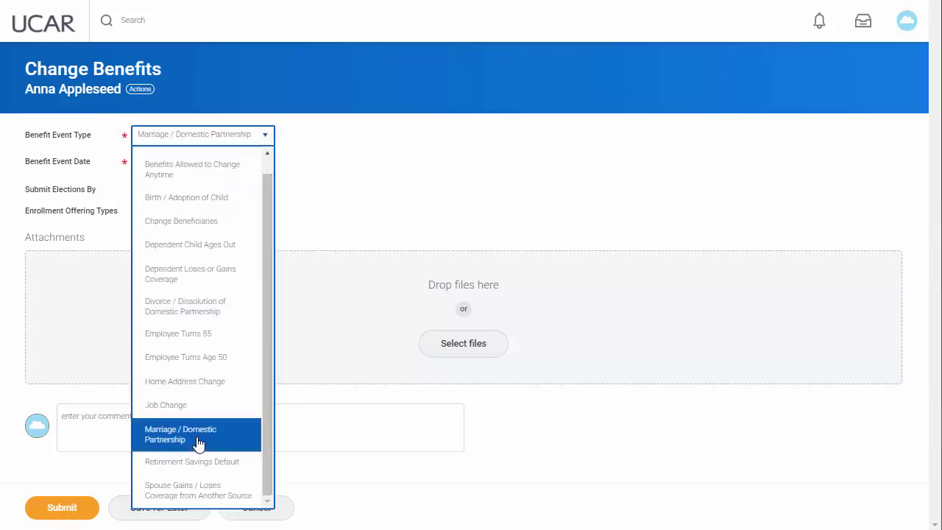
Set the benefit event date to 06/12/2019 and submit the benefit event
click(140, 165)
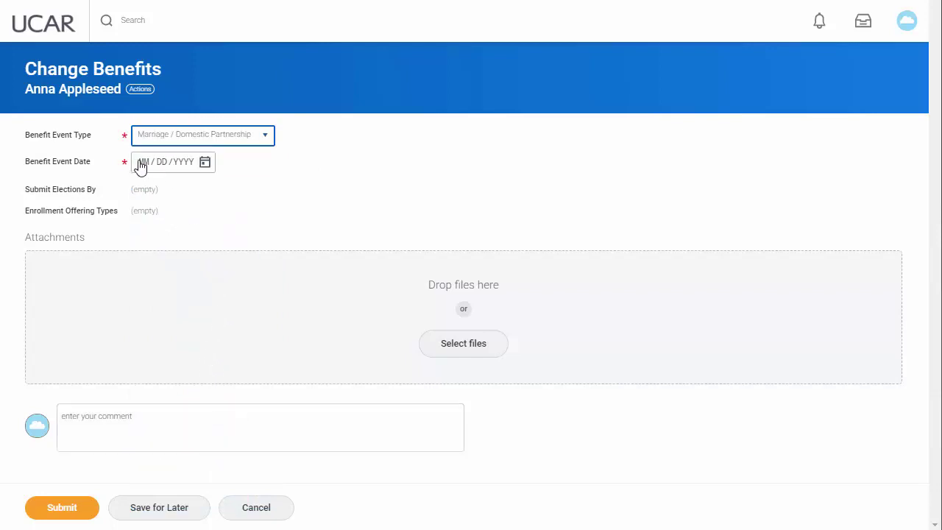
text(0612)
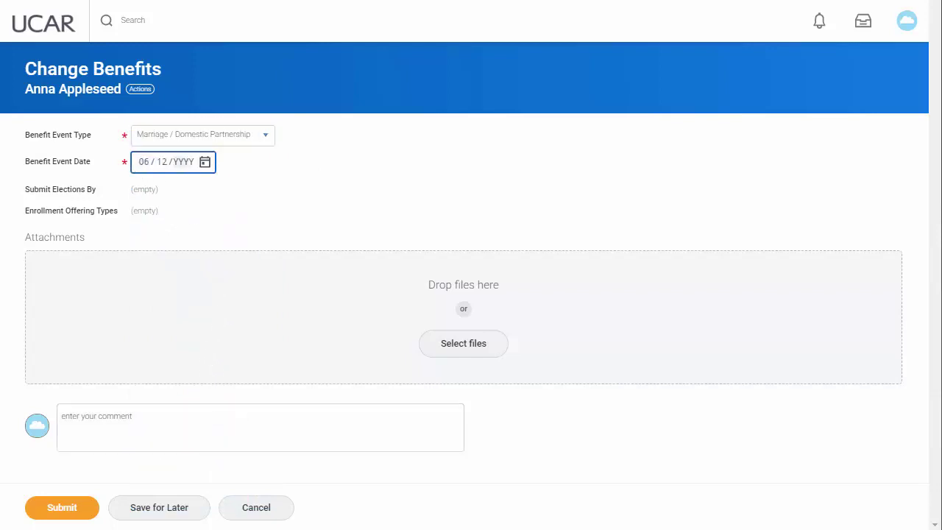
text(19)
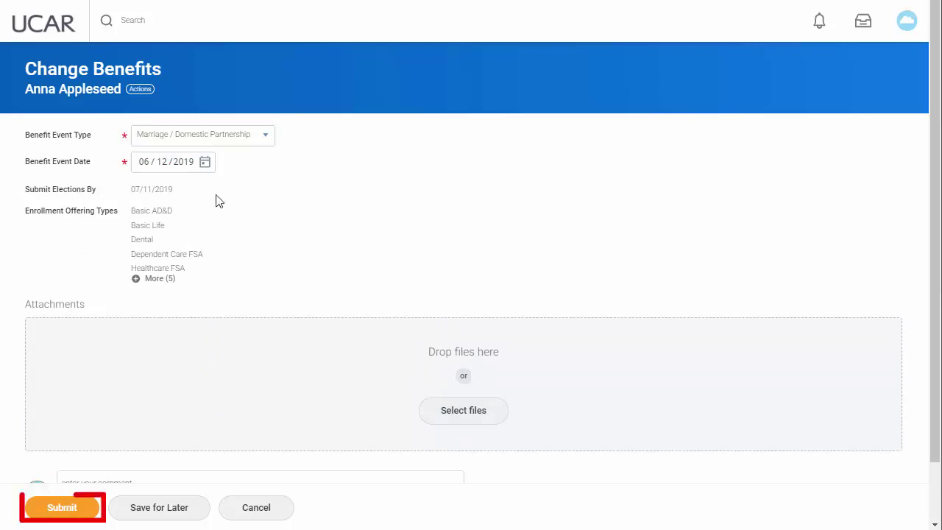
click(52, 509)
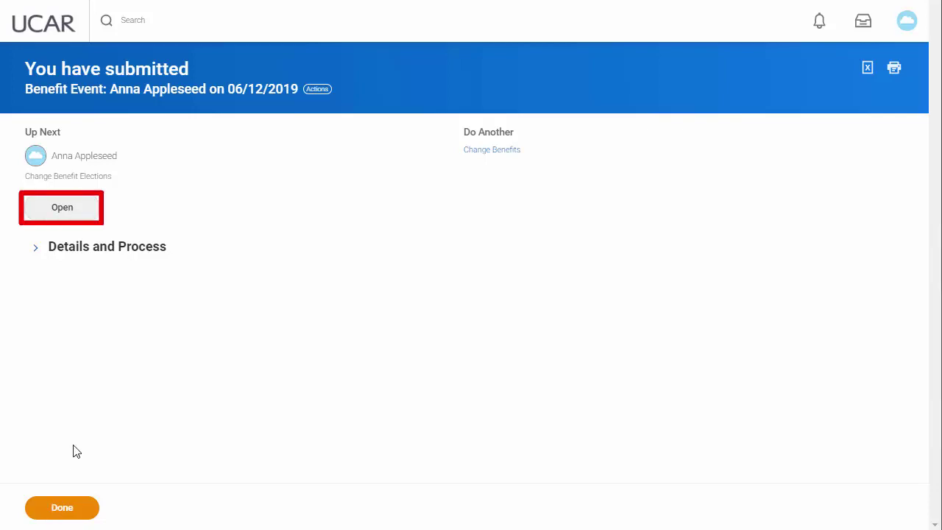
Open the benefit elections, elect Medical - Cigna HDHP, and start adding a new dependent who is also used as a beneficiary
click(85, 214)
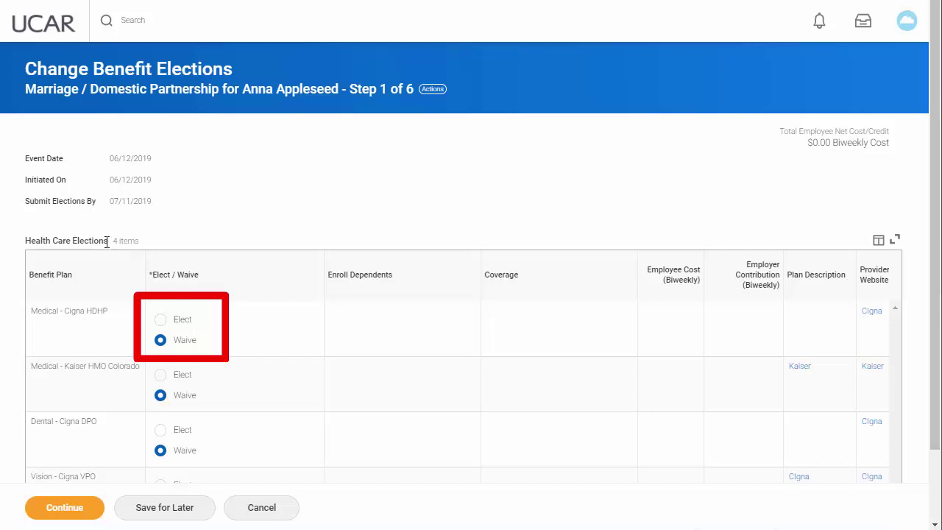
click(159, 321)
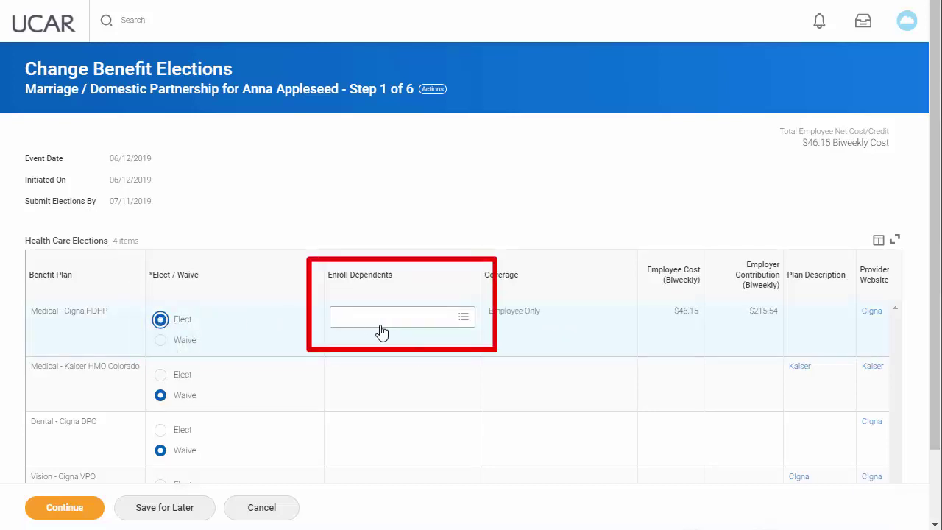
click(464, 319)
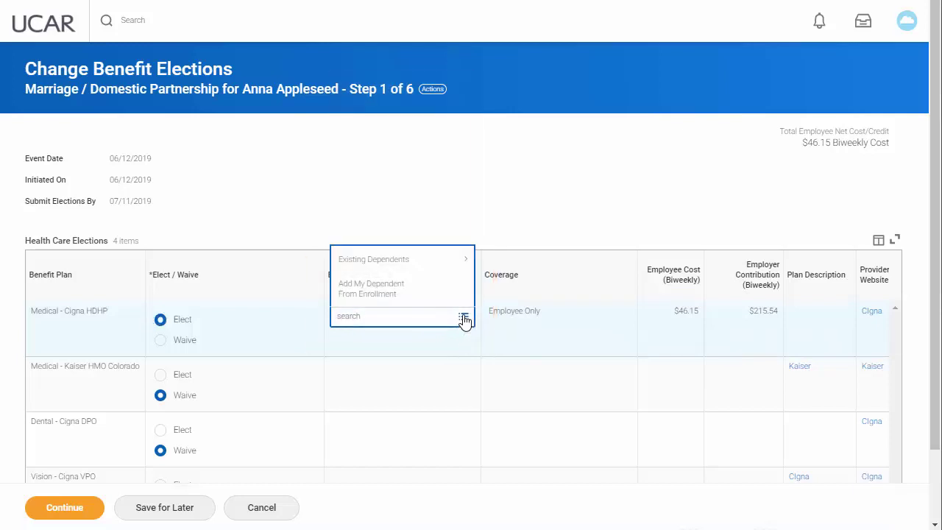
click(405, 290)
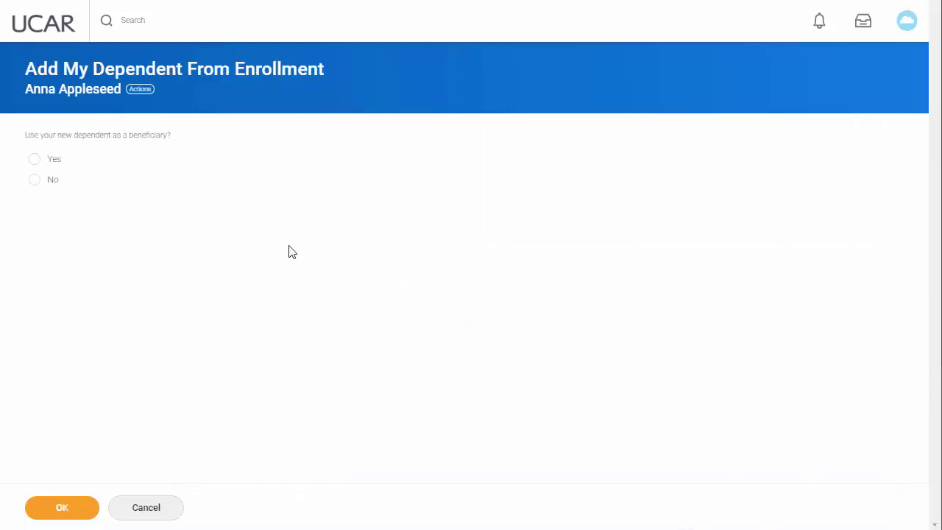
click(37, 163)
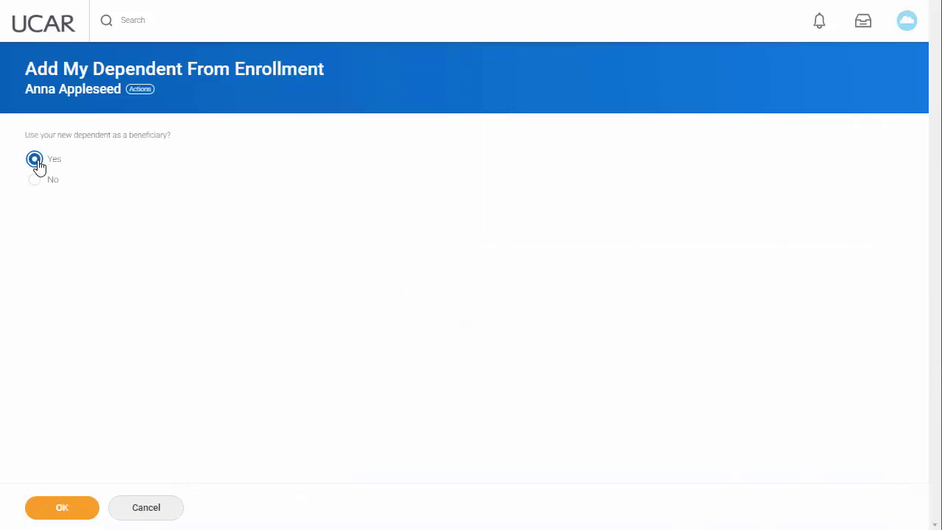
click(76, 507)
Enter the new dependent's first name and last name
click(155, 205)
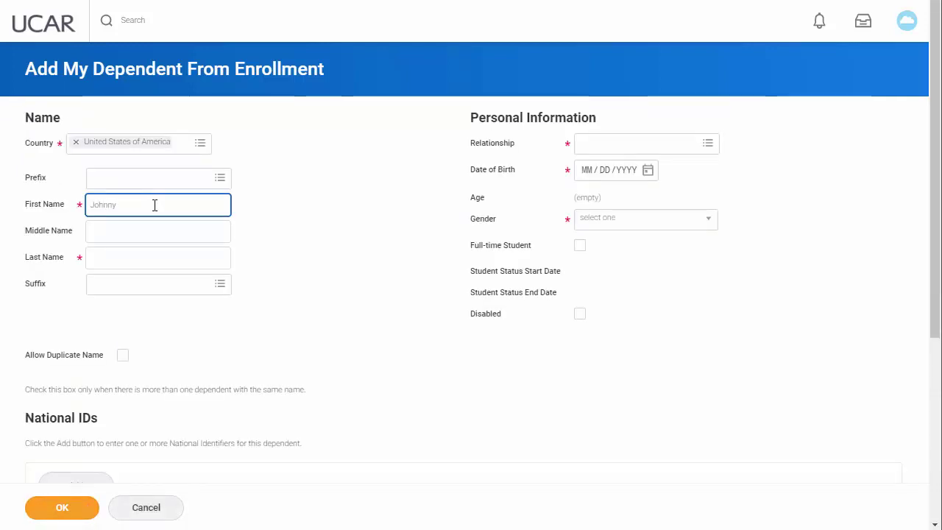
key(Tab)
key(Tab)
text(Apples)
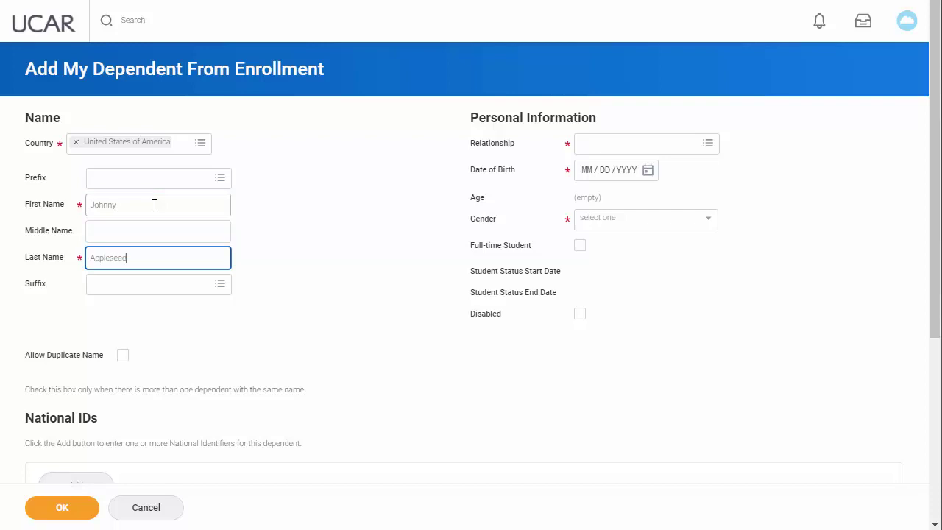
Set the dependent's relationship to Spouse, enter the date of birth, choose Male as gender, and save the dependent
click(707, 144)
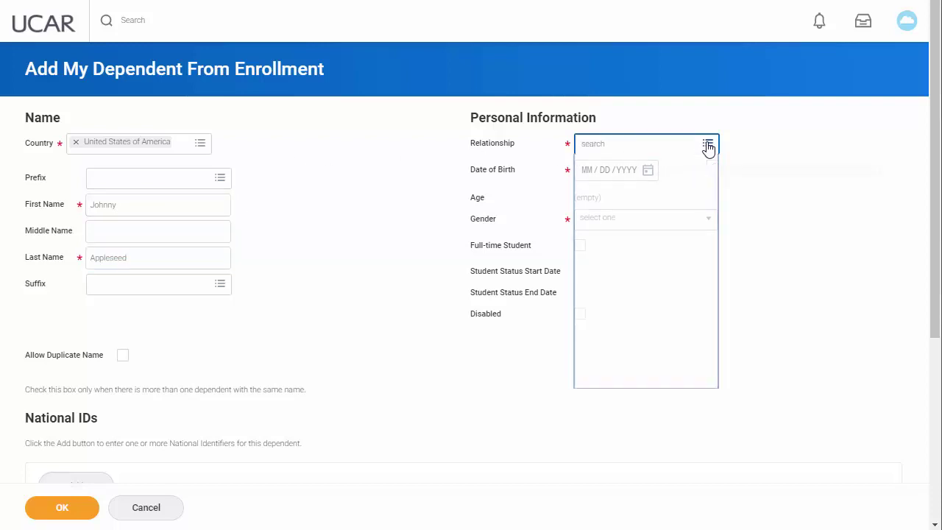
click(651, 239)
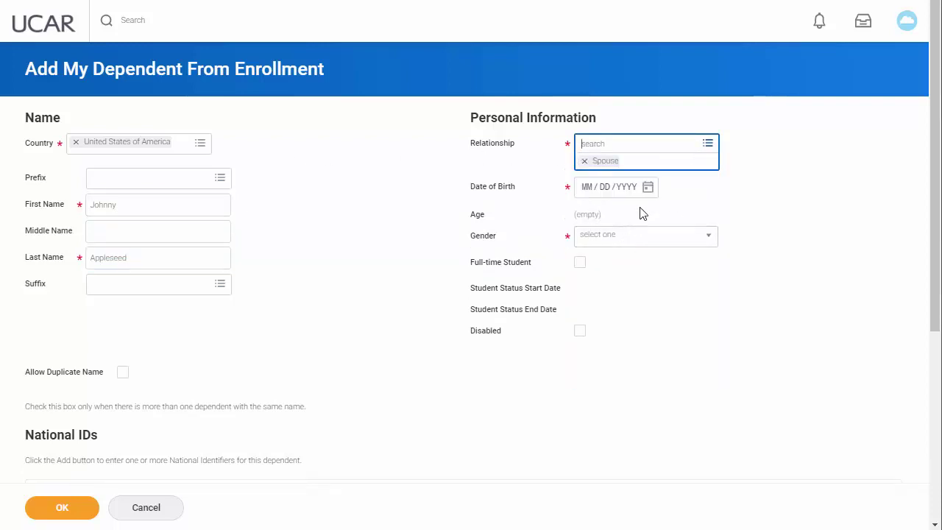
click(586, 189)
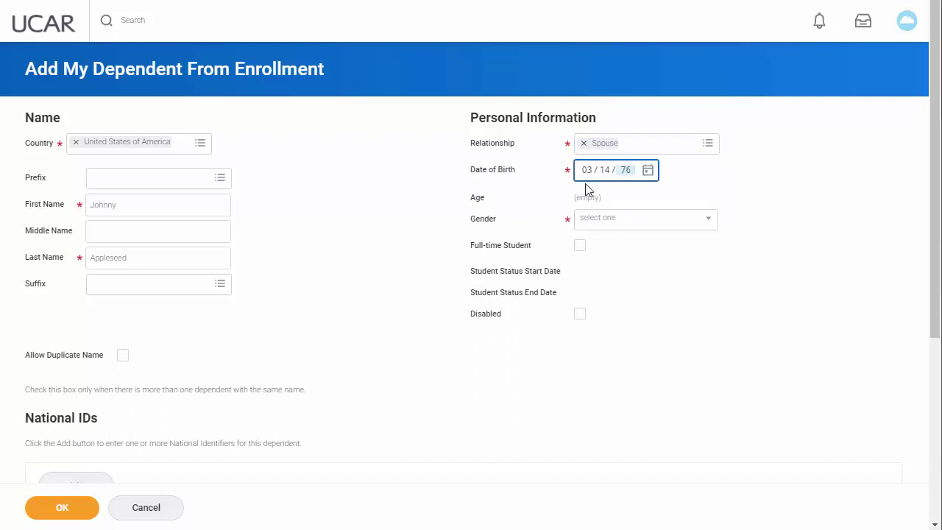
click(597, 221)
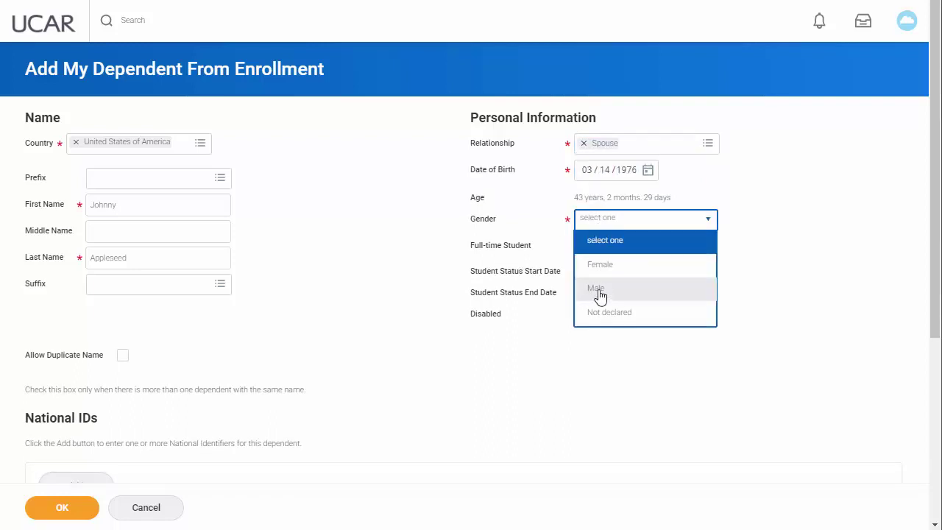
click(598, 292)
click(51, 508)
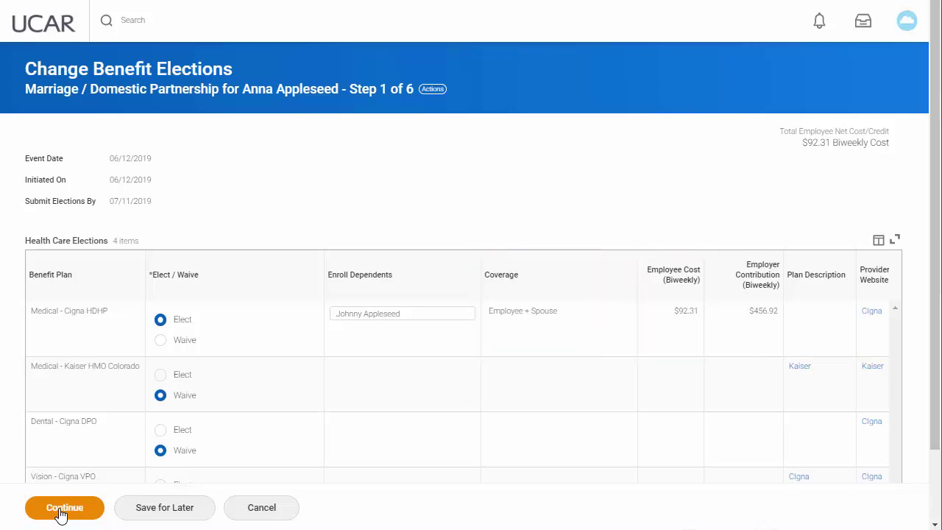
Elect Dental - Cigna DPO and enroll the existing spouse dependent in it
click(169, 434)
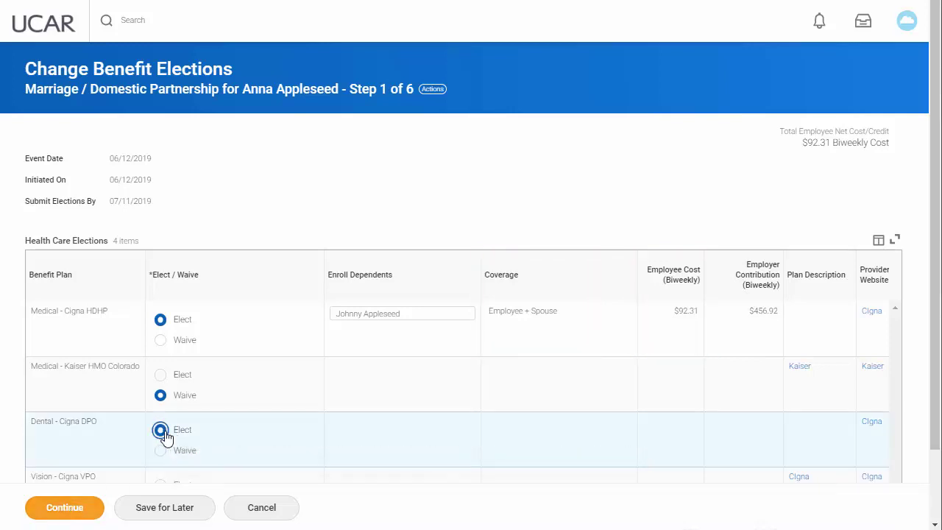
click(463, 428)
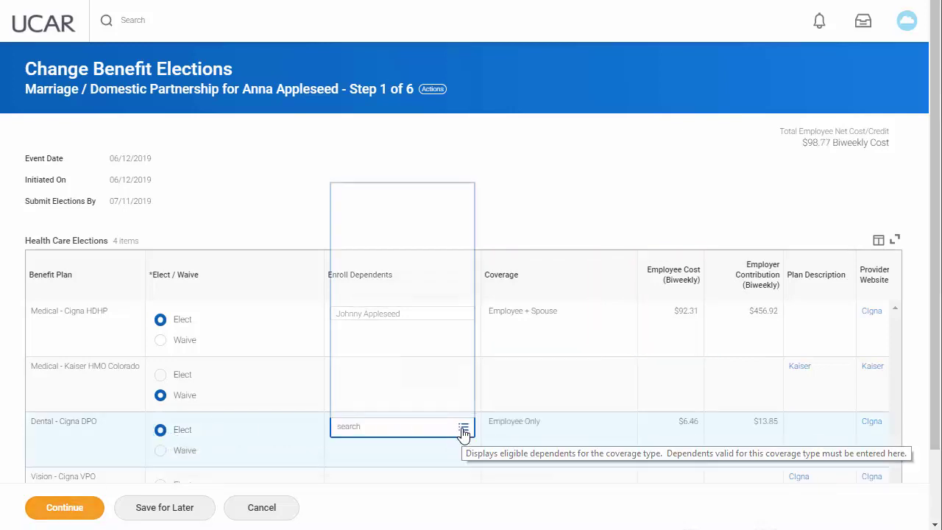
click(467, 372)
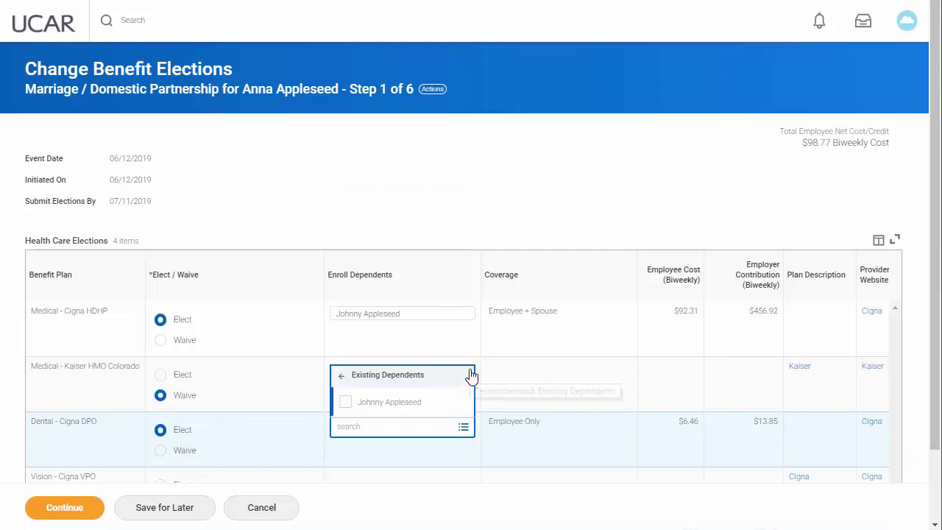
click(391, 403)
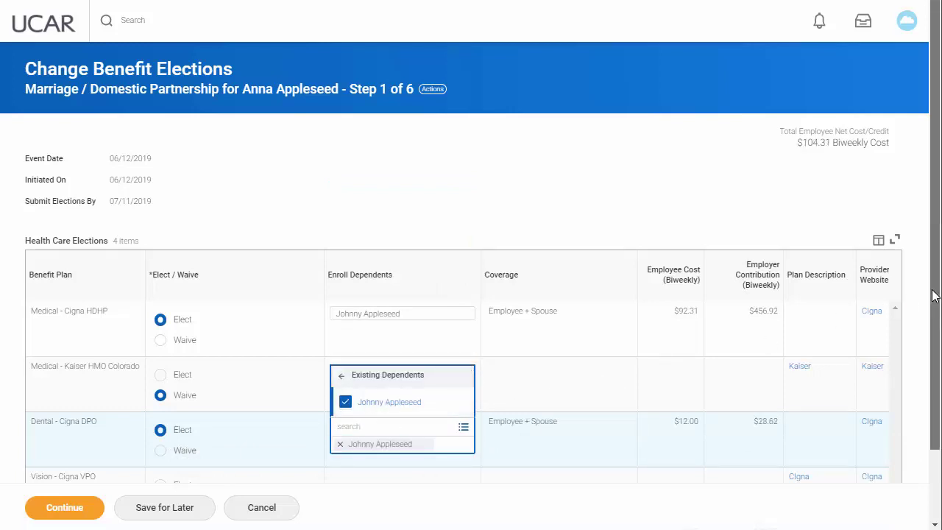
Elect Vision - Cigna VPO, enroll the existing spouse dependent in it, and continue past the health care elections
drag(936, 301, 935, 375)
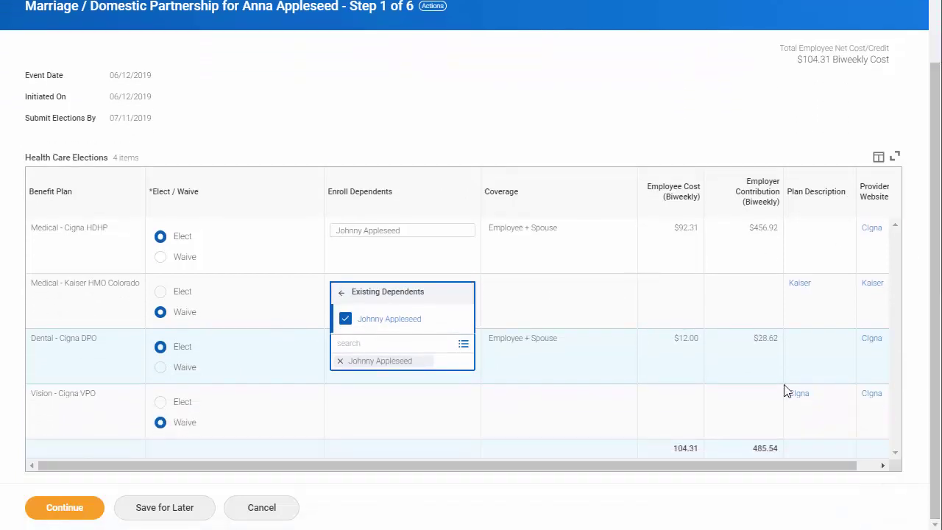
click(161, 402)
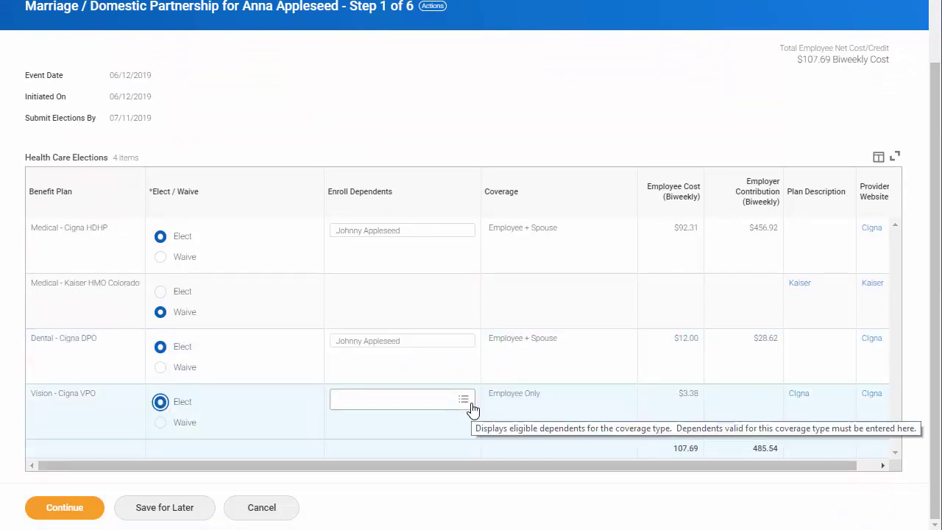
click(469, 405)
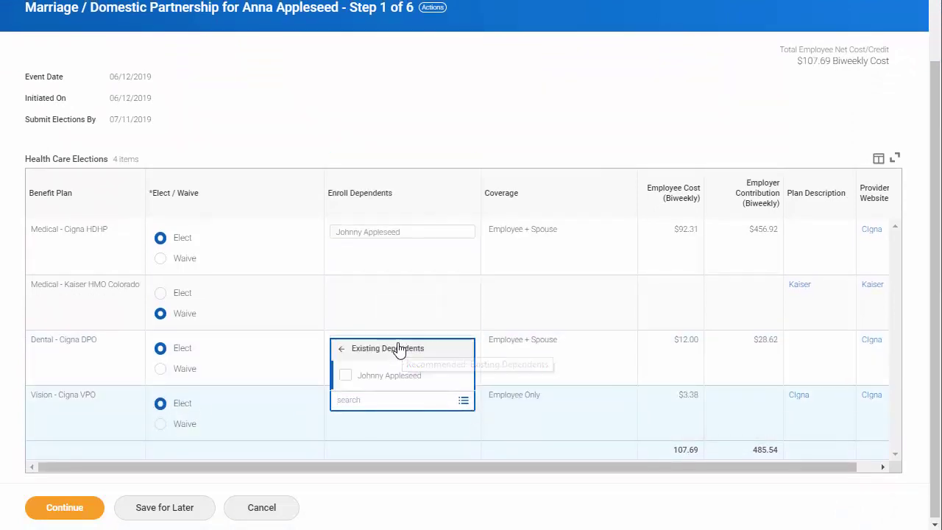
click(362, 378)
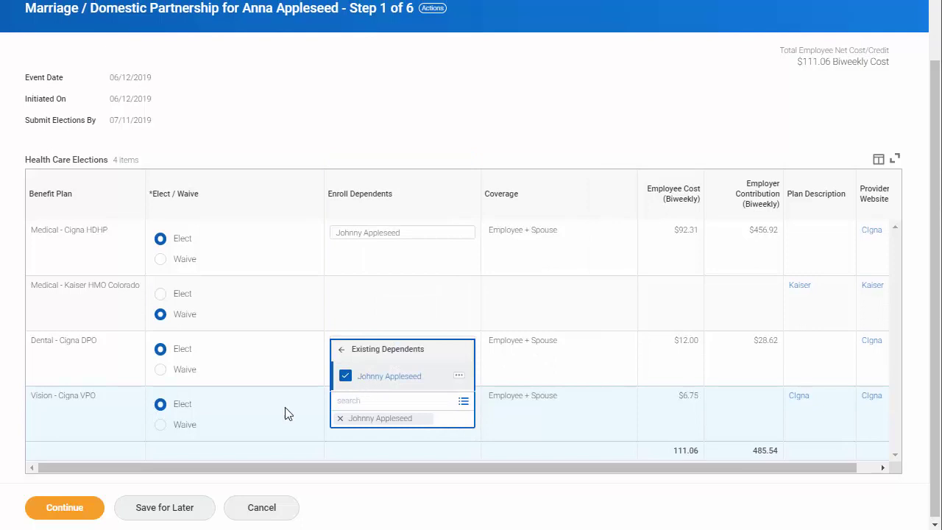
click(69, 513)
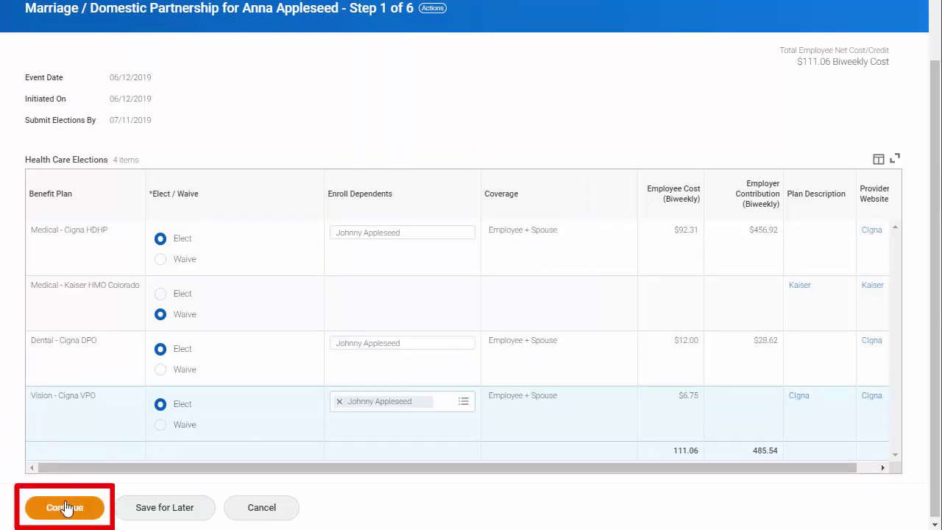
click(66, 511)
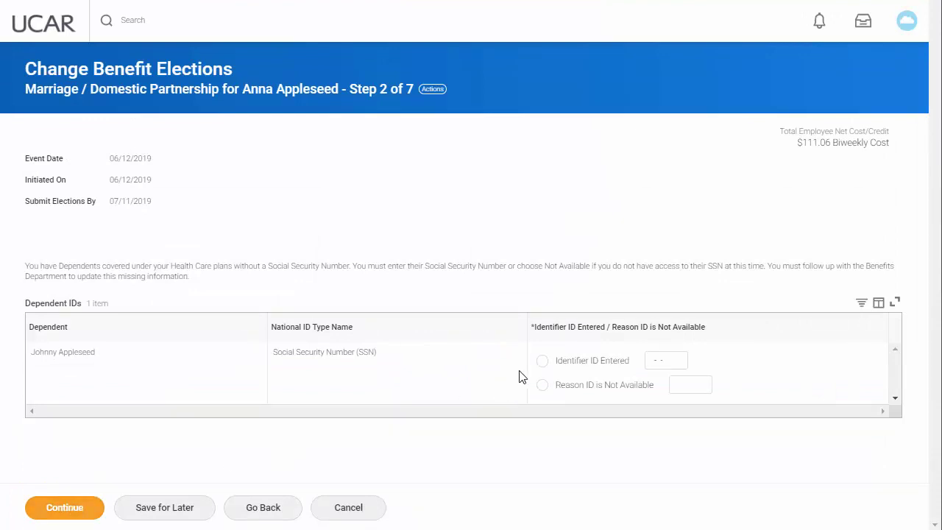
Choose Identifier ID Entered for the dependent, enter the dependent's Social Security Number, and continue
click(542, 361)
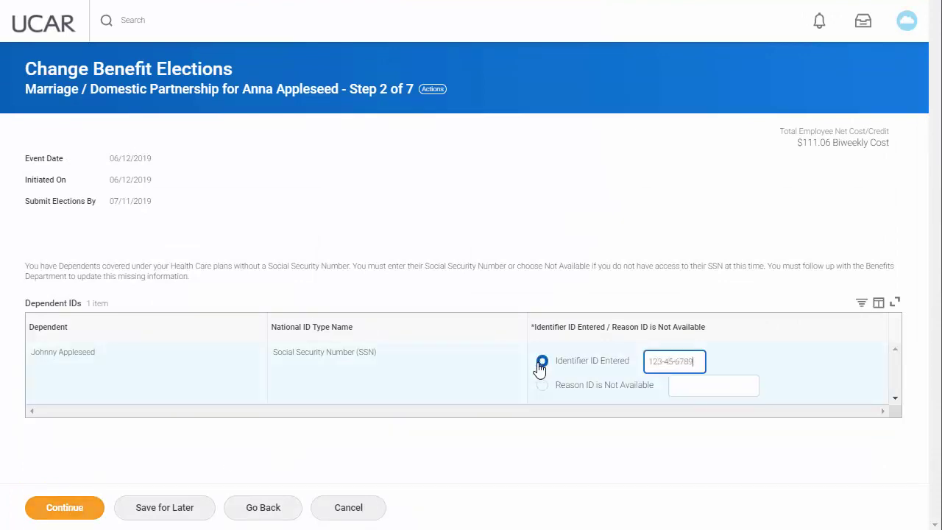
text(123456789)
click(72, 515)
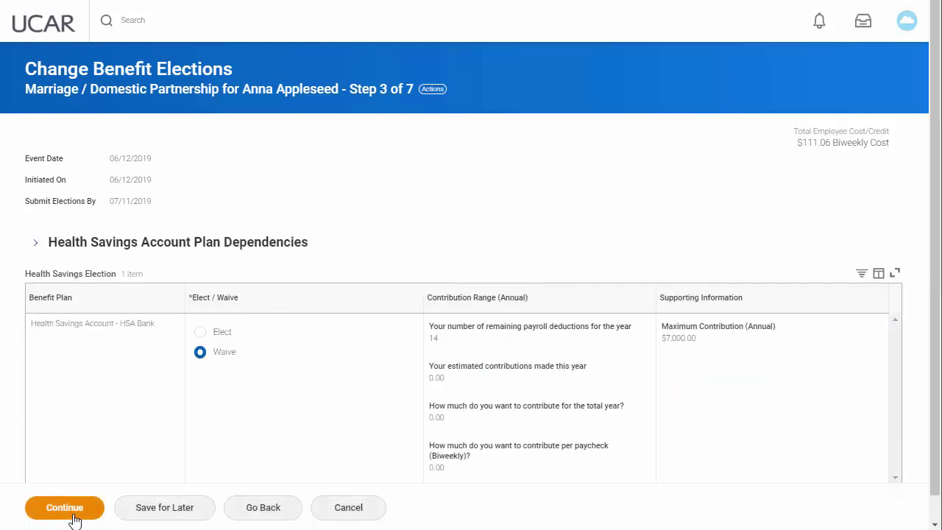
Leave the health savings account and spending accounts waived and continue to the list of insurance elections
click(59, 520)
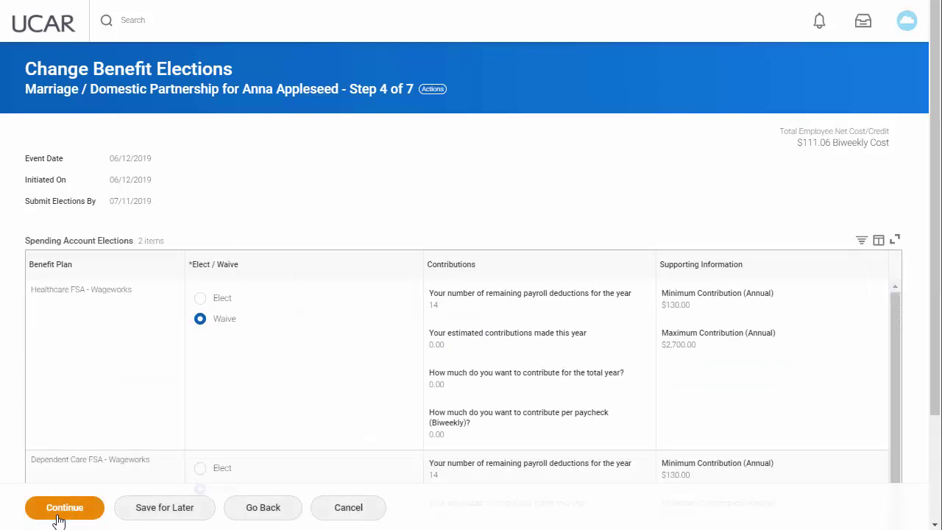
drag(937, 171, 920, 302)
click(84, 514)
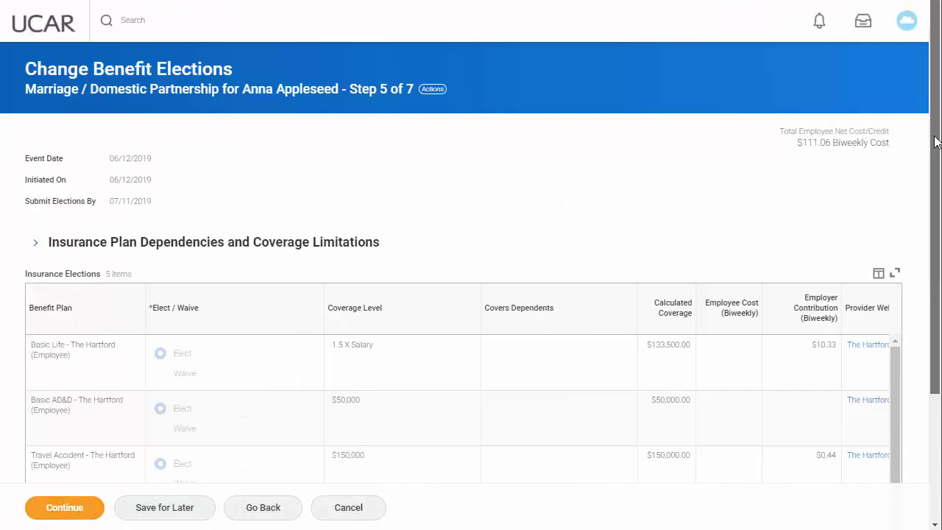
drag(936, 176, 937, 293)
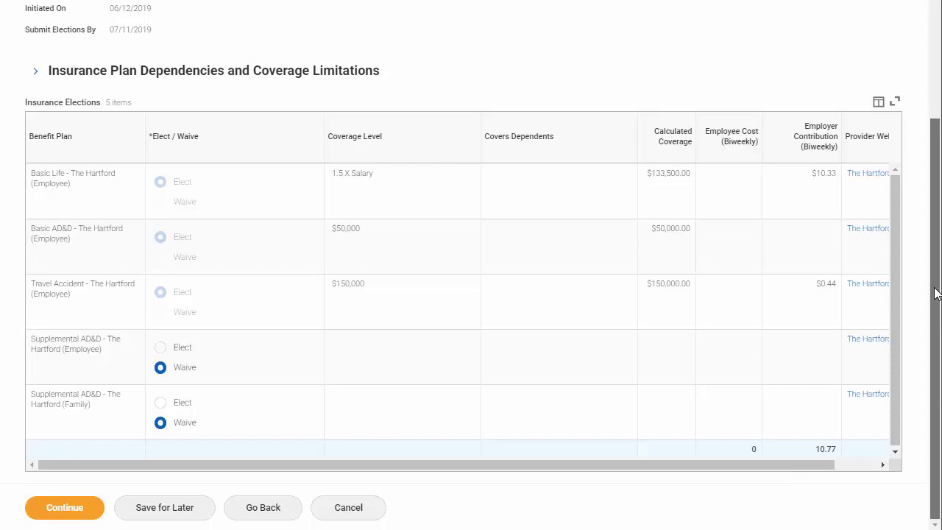
Continue past the insurance elections and designate the spouse as Basic AD&D beneficiary with a Primary Percentage of 100
click(87, 515)
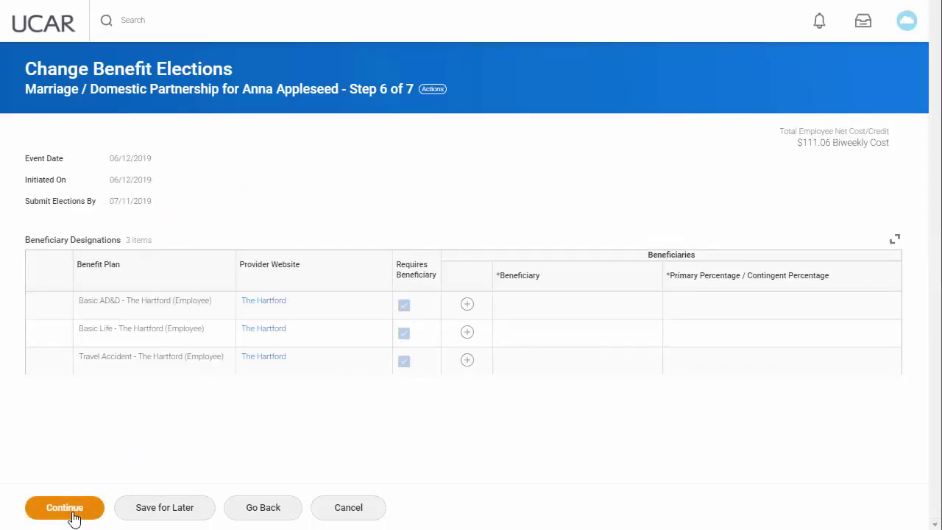
click(468, 305)
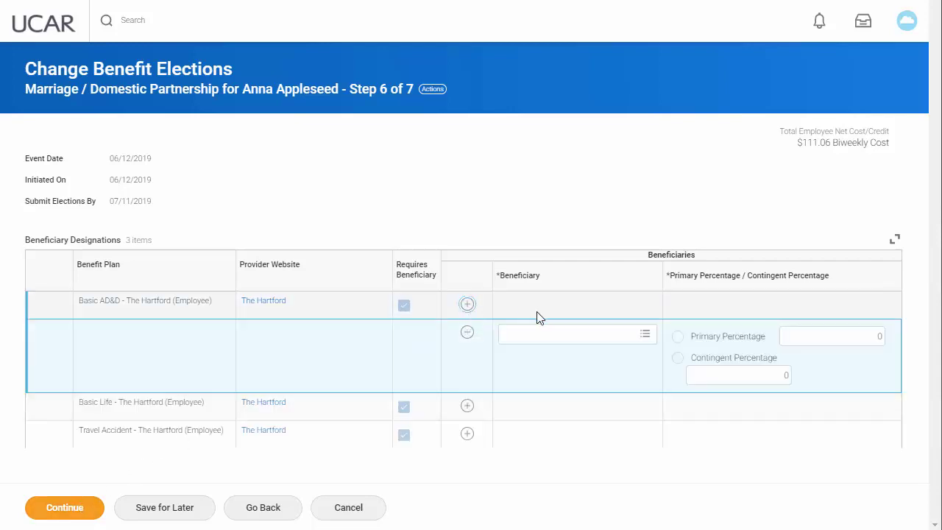
click(645, 336)
click(646, 335)
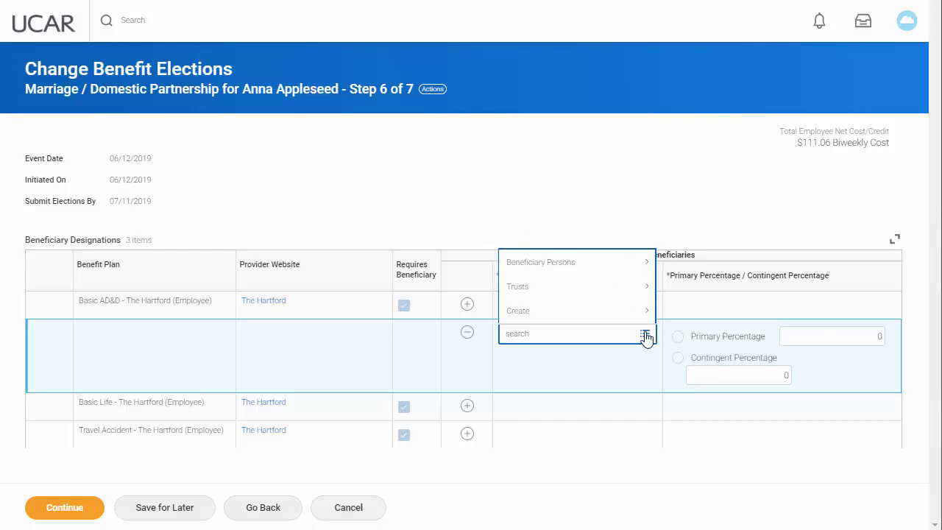
click(639, 263)
click(575, 317)
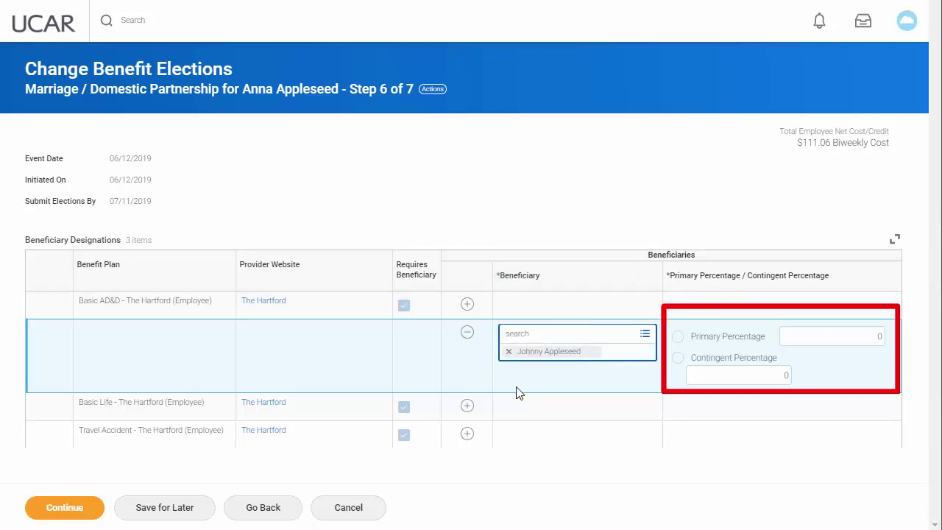
click(677, 337)
click(800, 343)
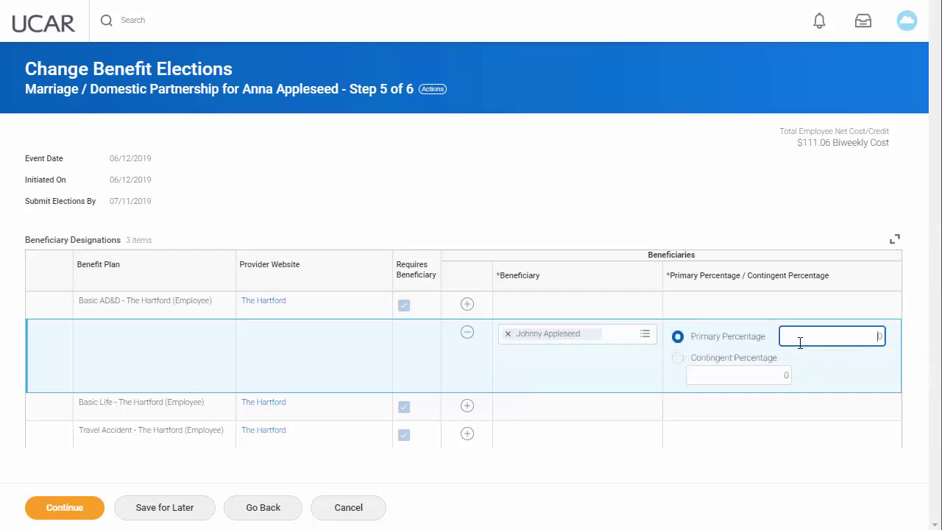
click(486, 407)
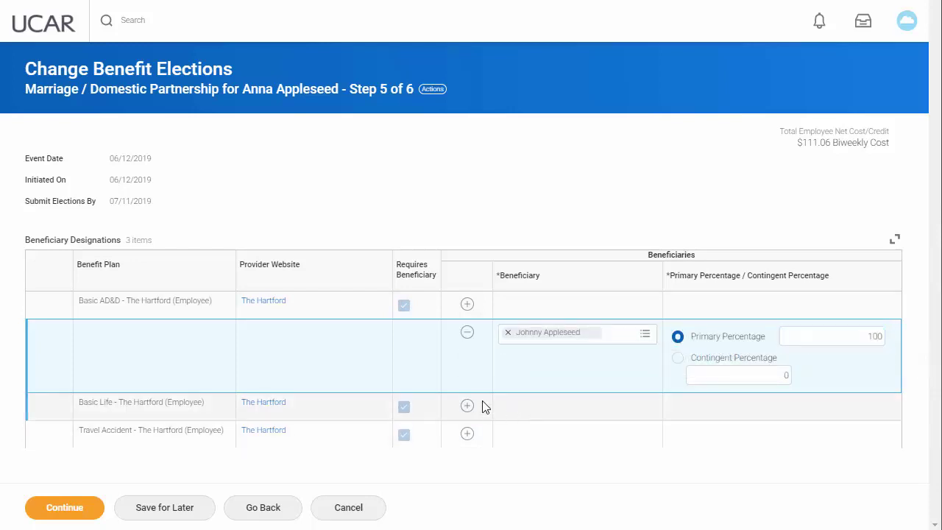
Add the spouse from Beneficiary Persons as the Basic Life beneficiary with a Primary Percentage of 100
click(468, 407)
click(645, 425)
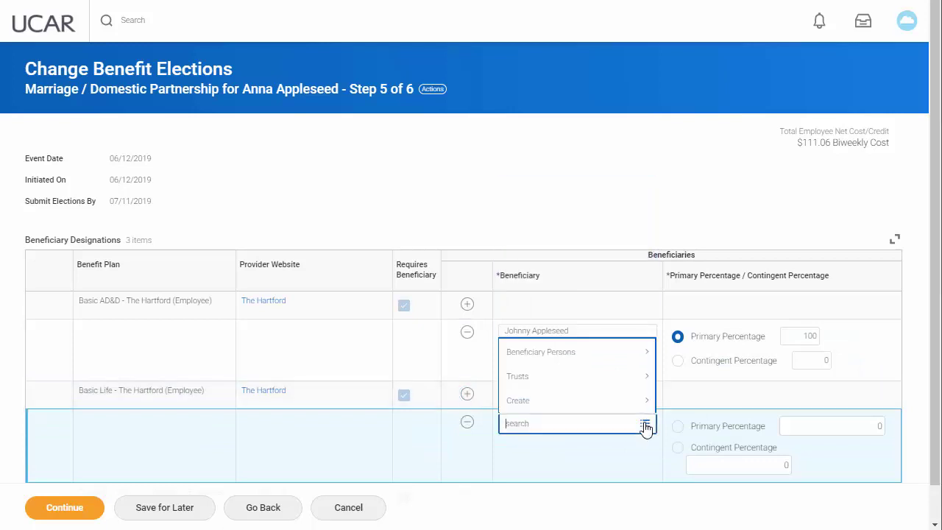
click(648, 353)
click(564, 399)
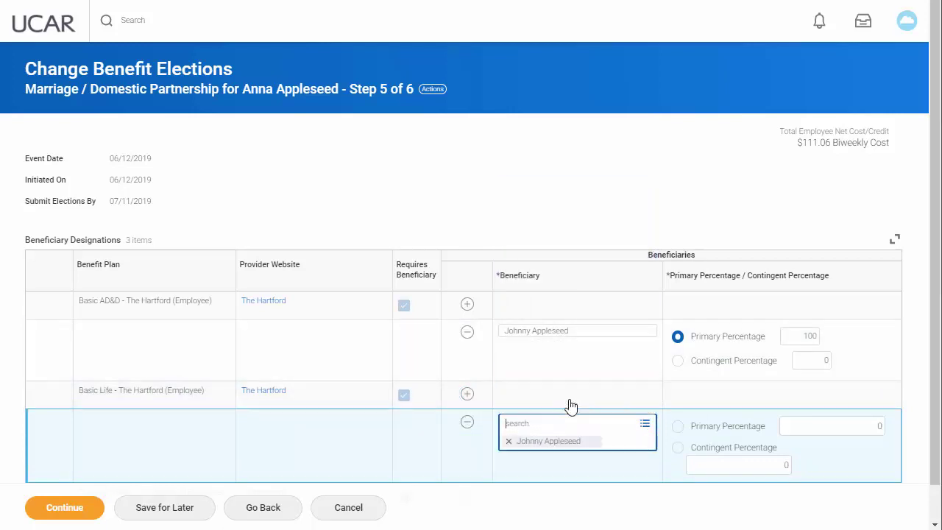
scroll(909, 324, down, 2)
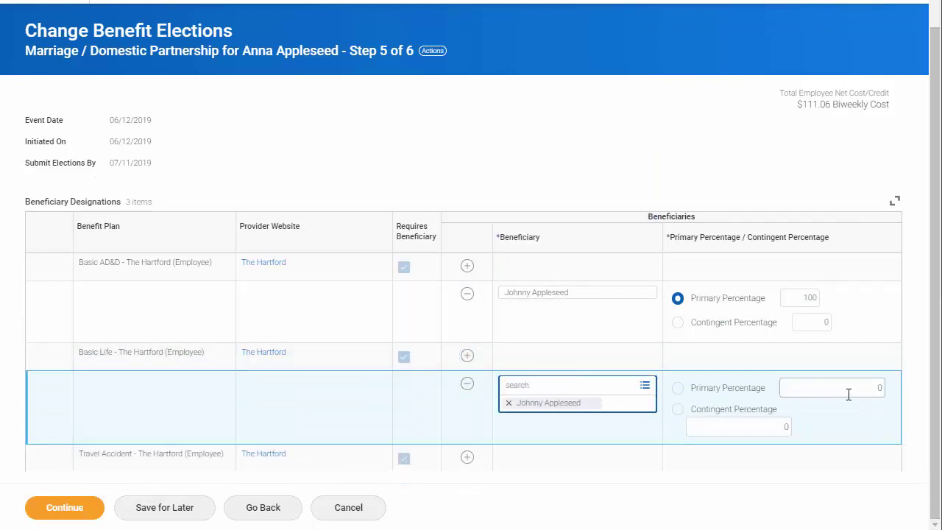
click(689, 388)
click(807, 388)
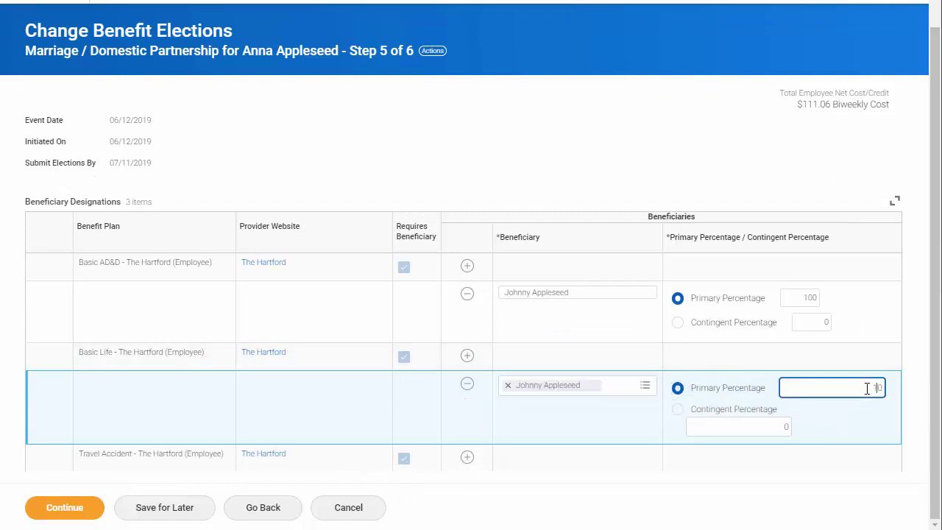
Add the spouse as the Travel Accident beneficiary with a Primary Percentage of 100 and continue to the elections review
click(467, 457)
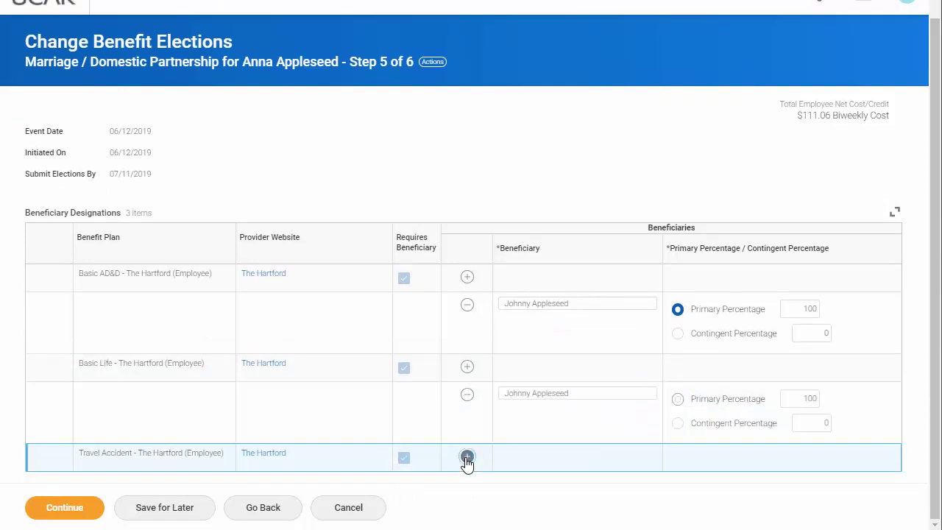
click(644, 475)
click(643, 405)
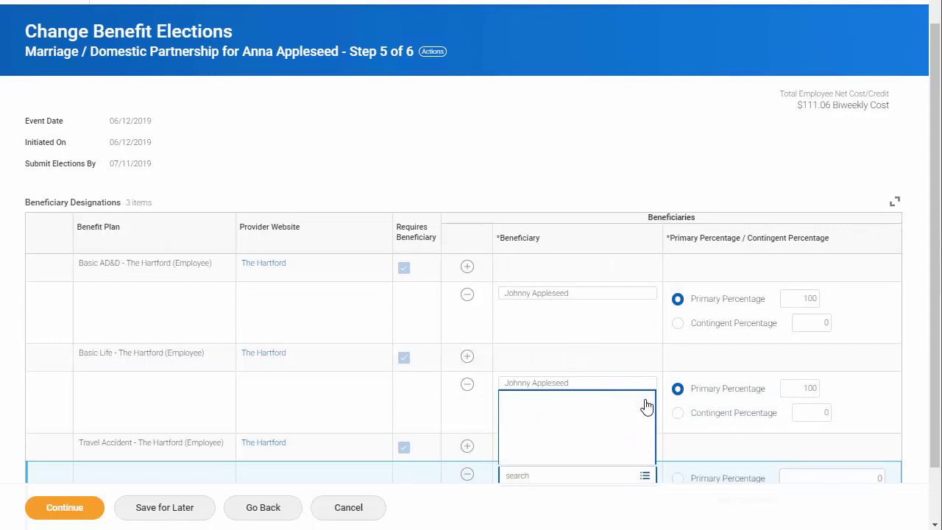
click(557, 452)
click(677, 480)
click(840, 479)
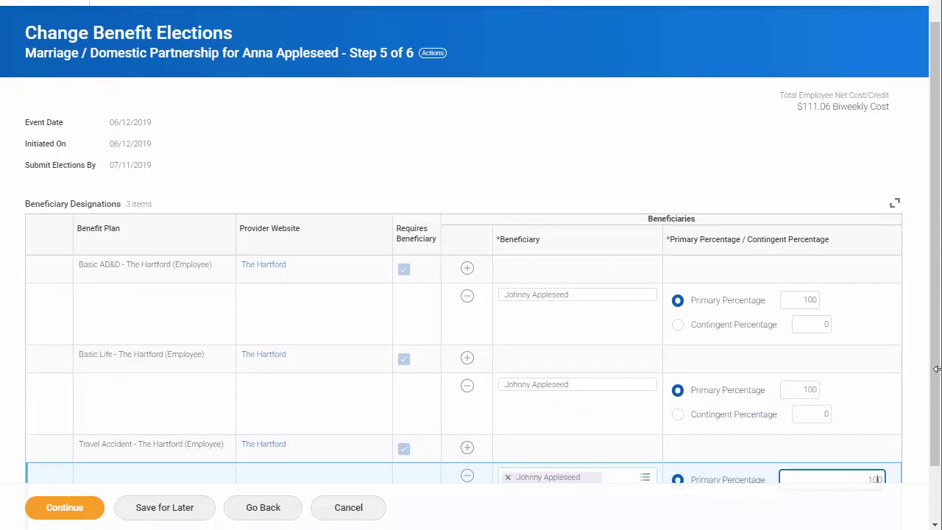
drag(937, 364, 936, 437)
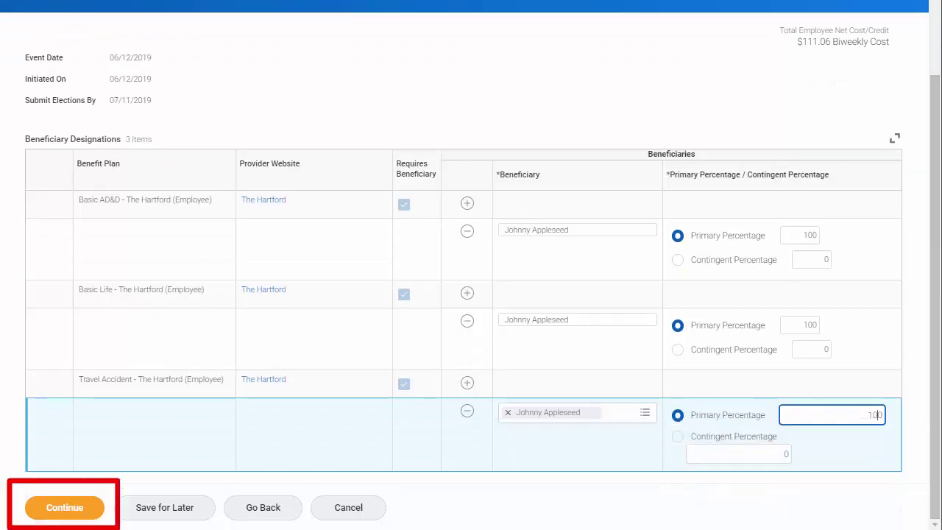
click(78, 508)
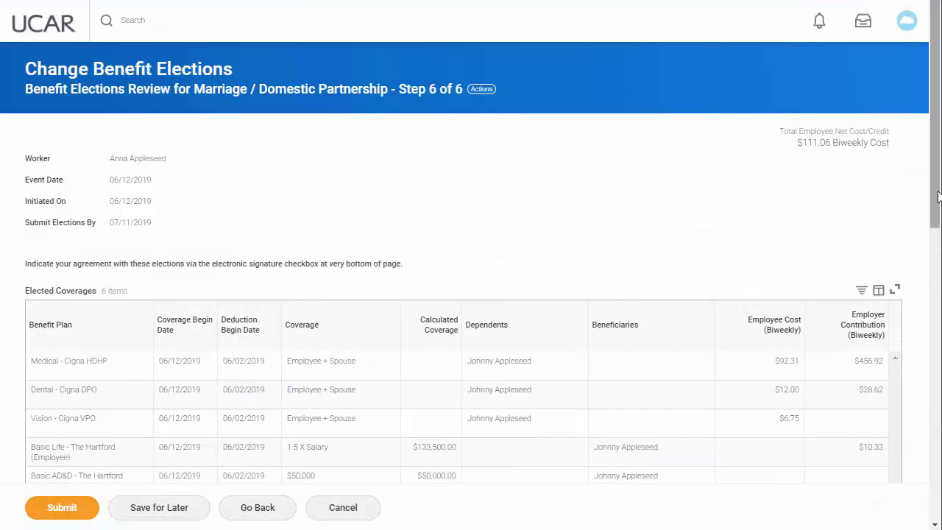
Agree to the Electronic Signature legal notice and submit the benefit elections
drag(939, 196, 929, 473)
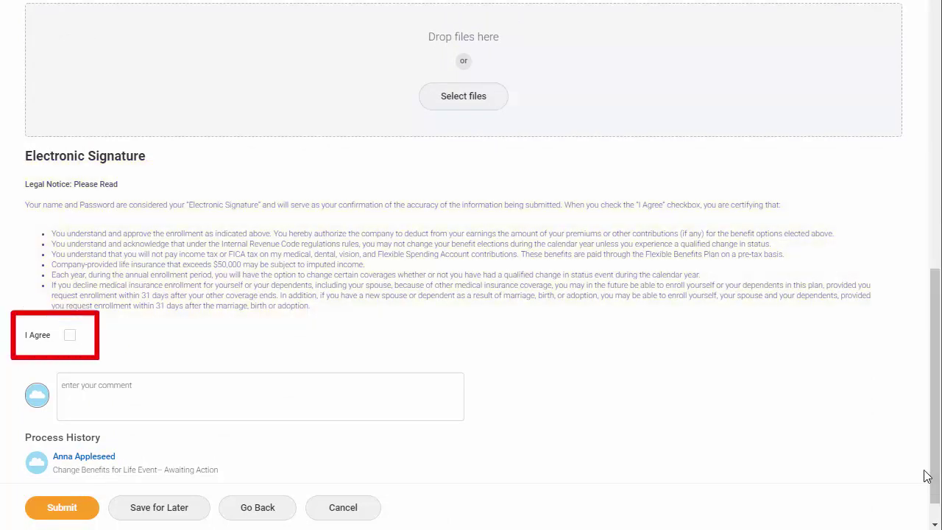
click(70, 335)
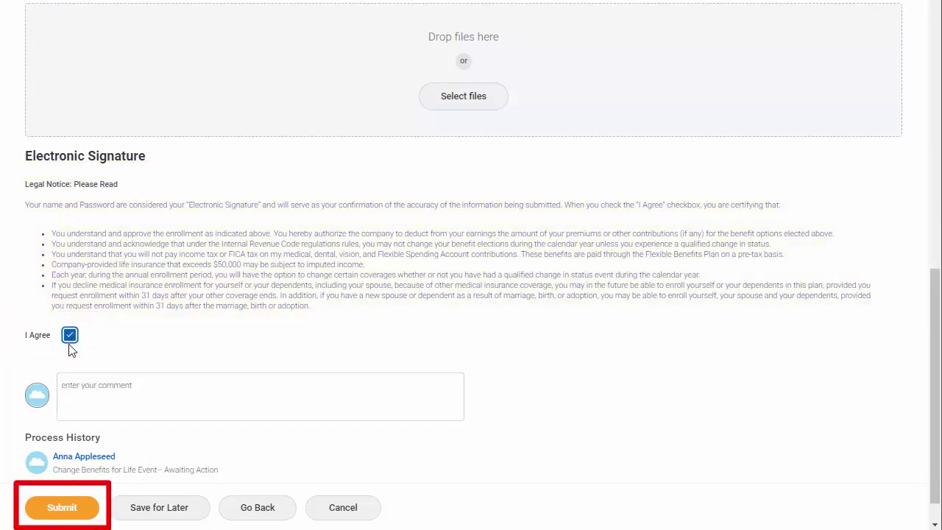
click(52, 507)
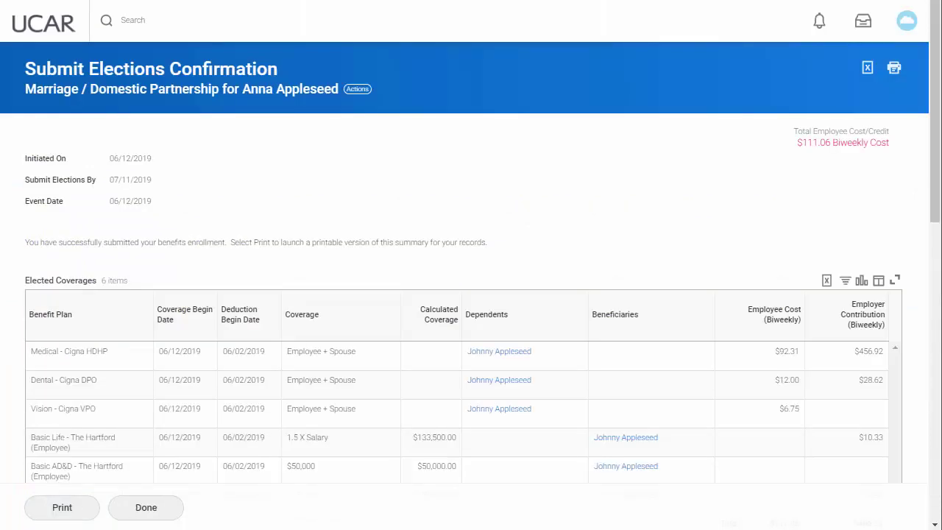